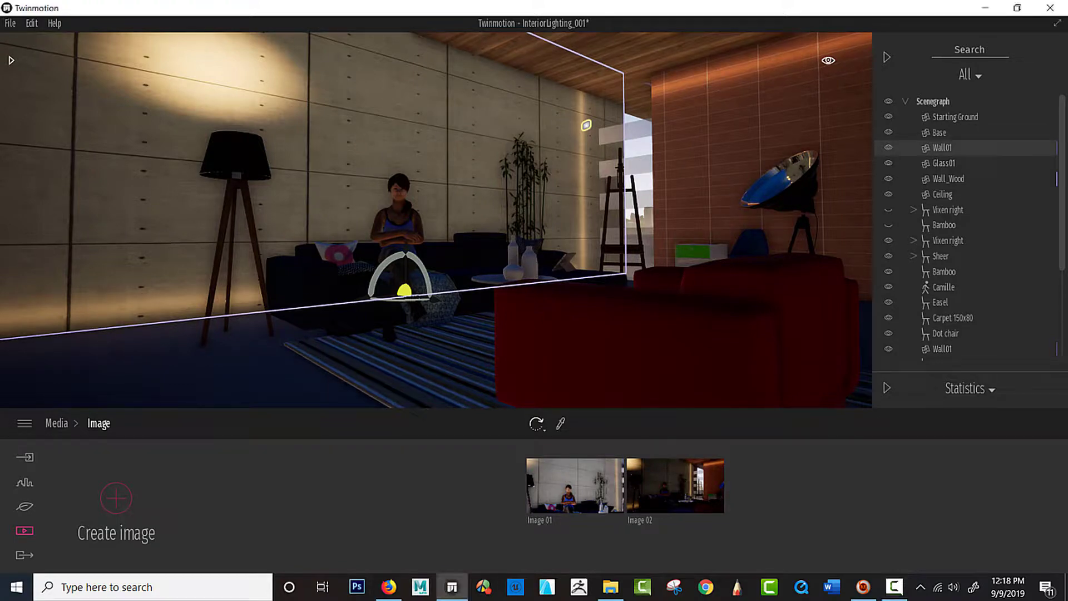
Dolly the camera into the living room to frame the seated woman, dark sofa and coffee table.
scroll(320, 190, up, 5)
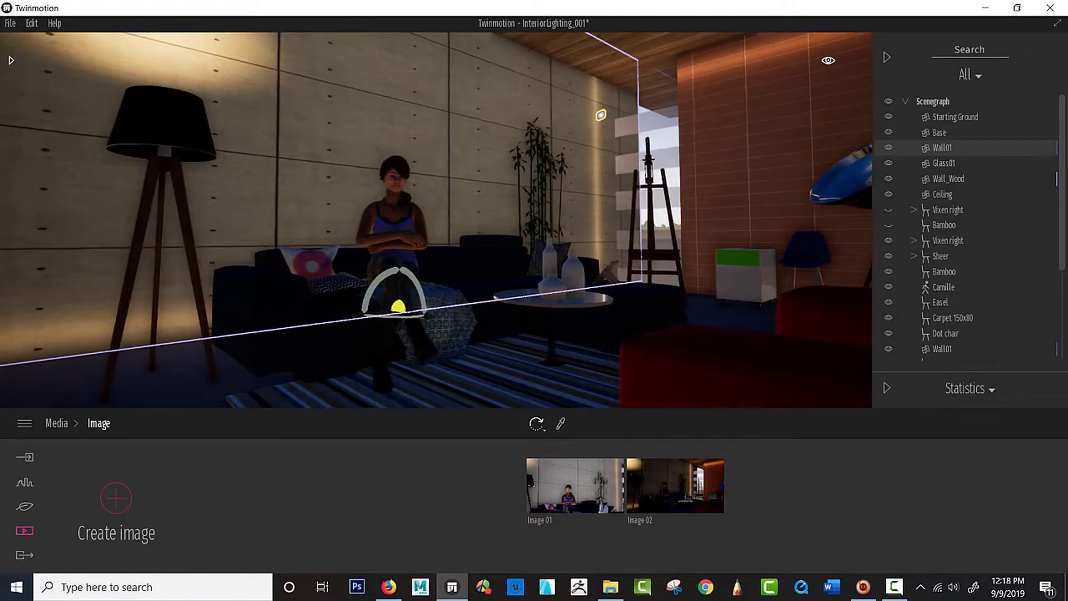
scroll(447, 251, up, 3)
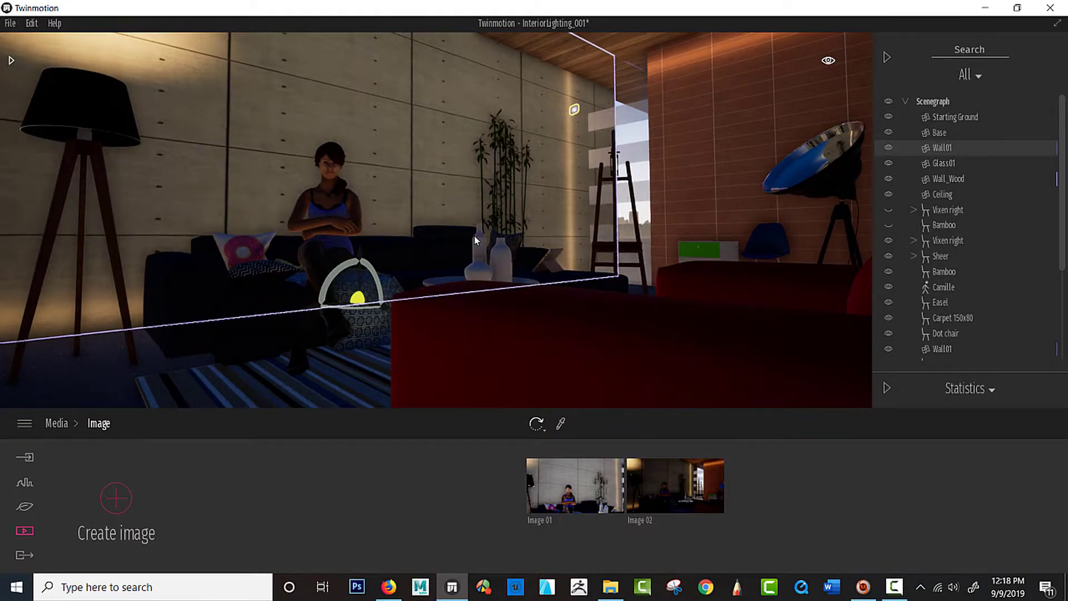
scroll(474, 235, down, 5)
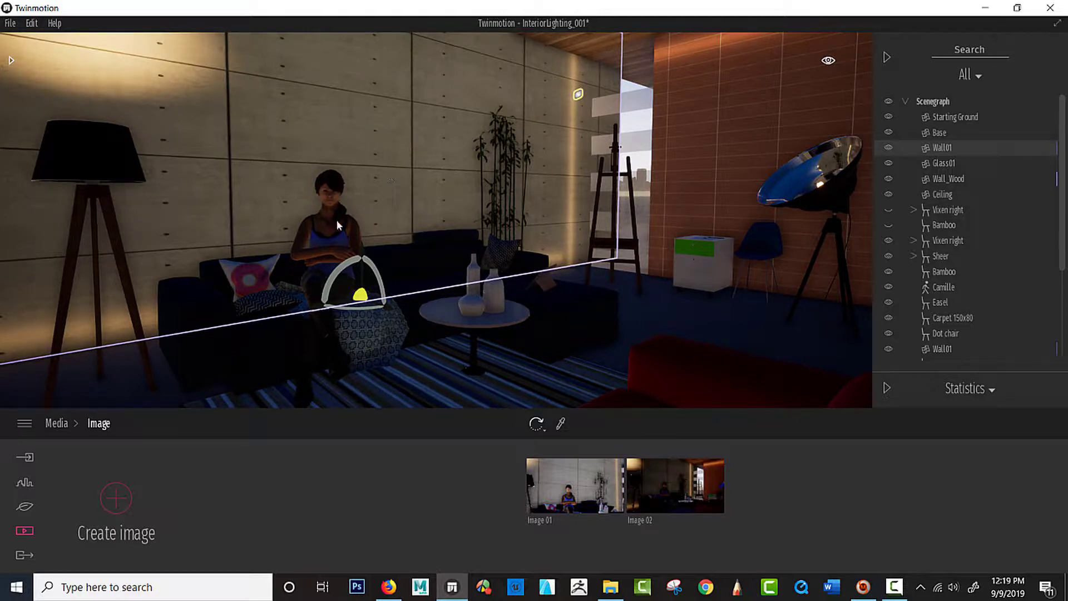
Preview Image 01, then Image 02, leaving the view on Image 02's dim angle with the easel.
click(20, 533)
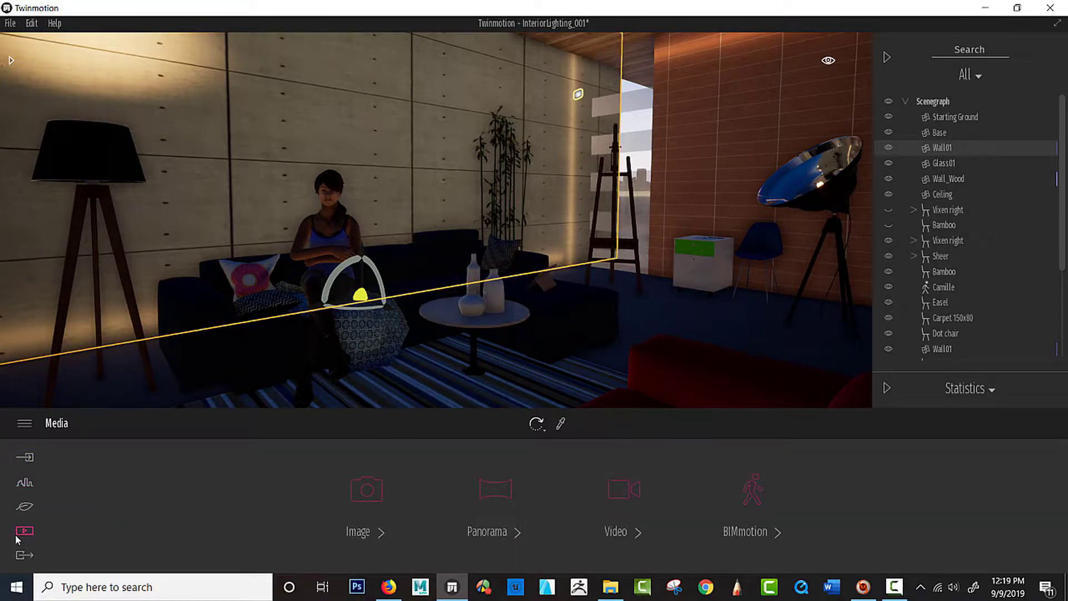
click(358, 532)
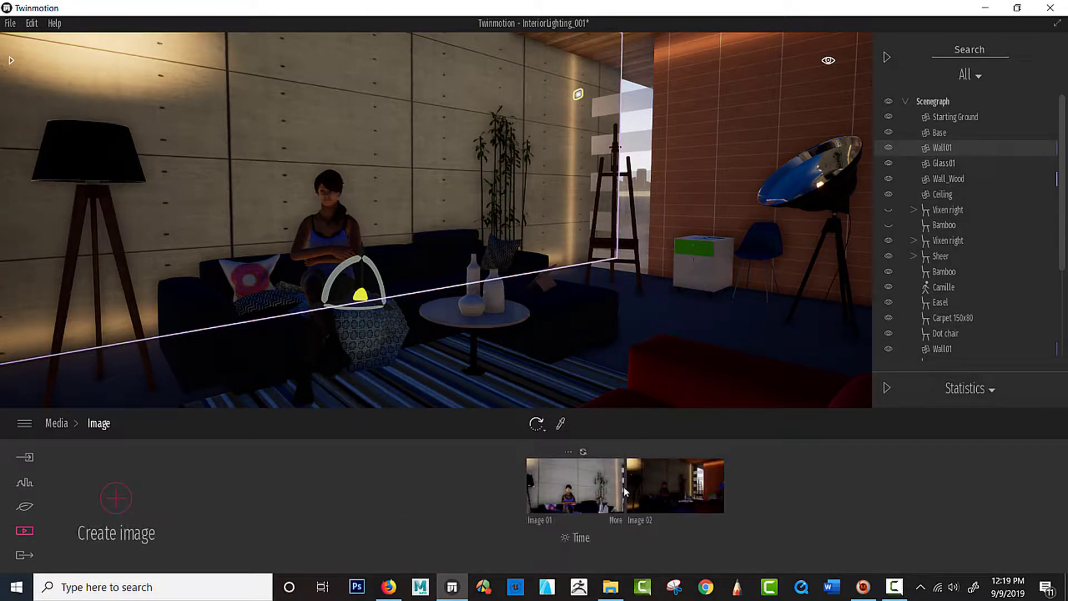
click(573, 495)
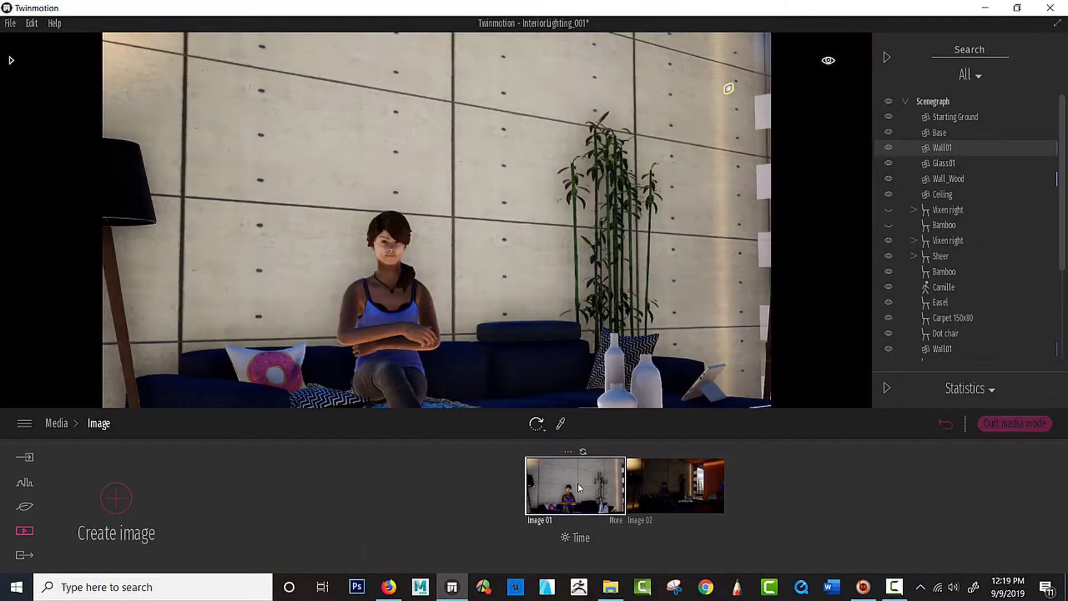
click(688, 475)
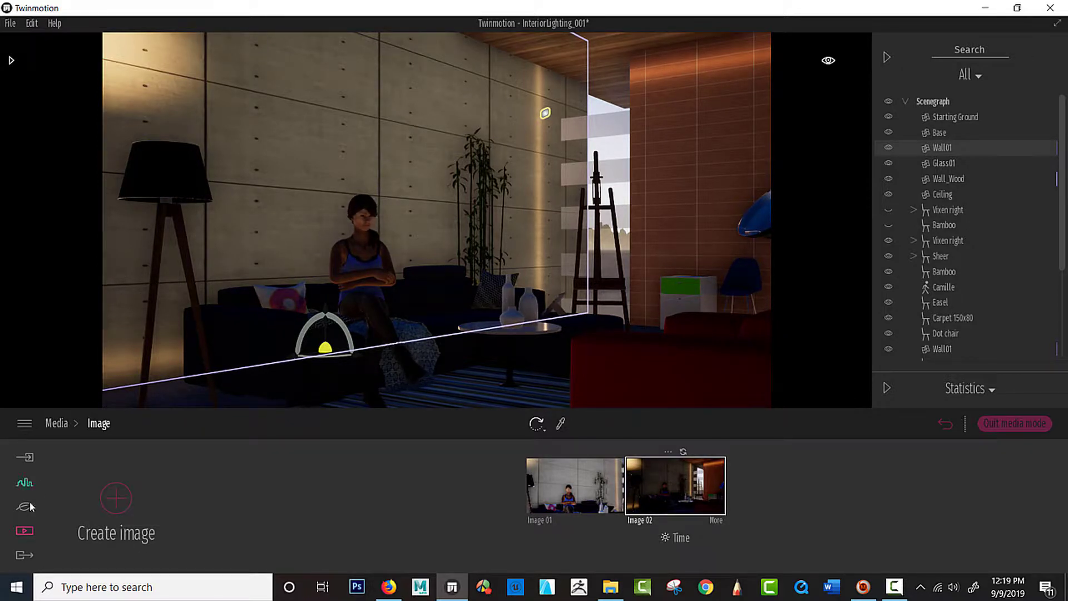
Create Image 03 from the current dim living-room view and bring up its options menu.
click(26, 532)
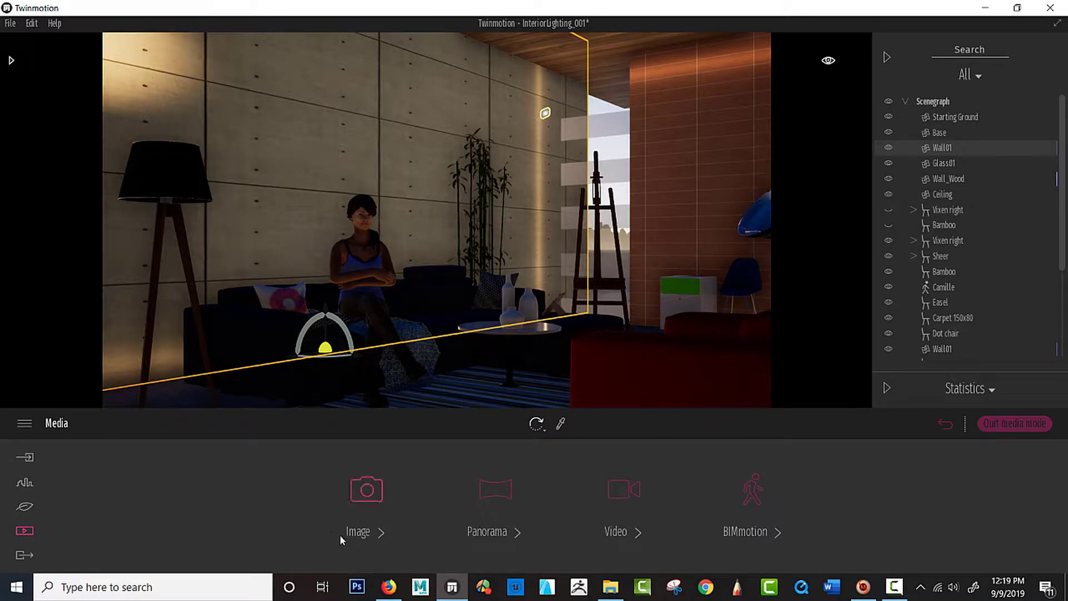
click(359, 533)
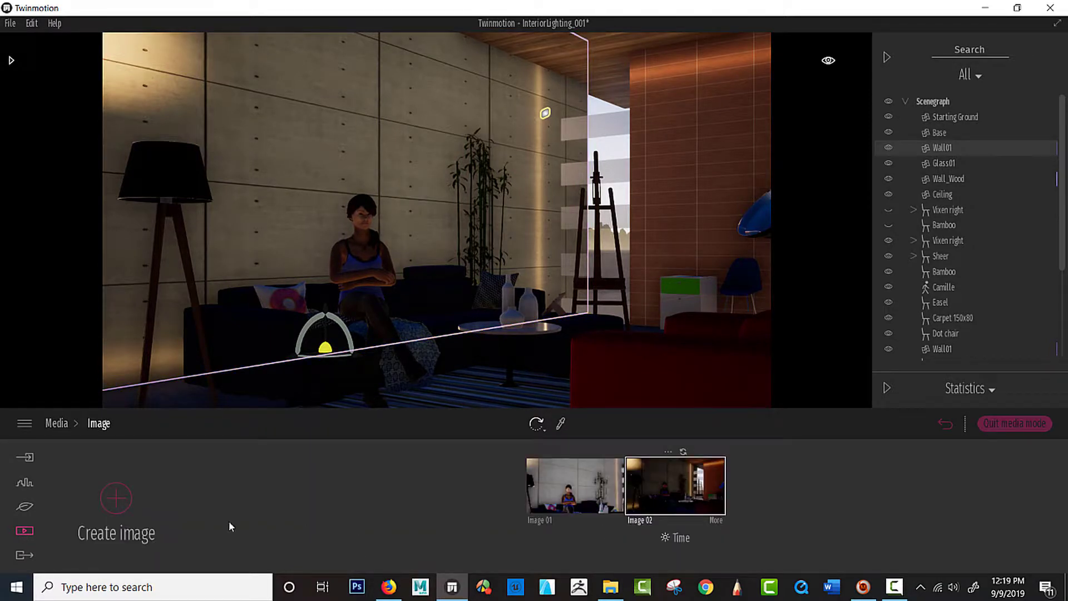
click(101, 538)
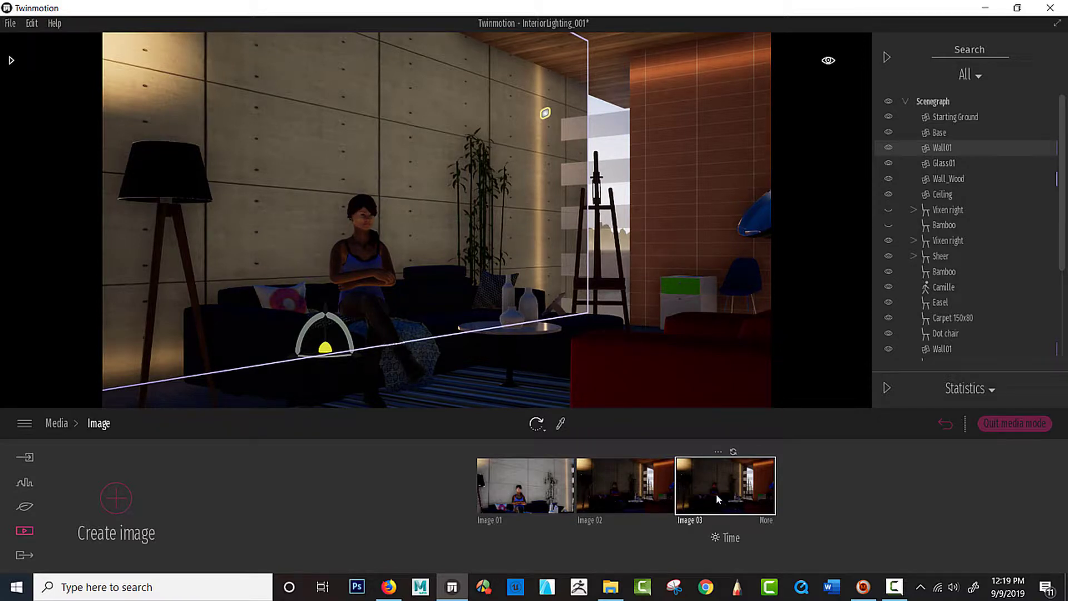
click(719, 452)
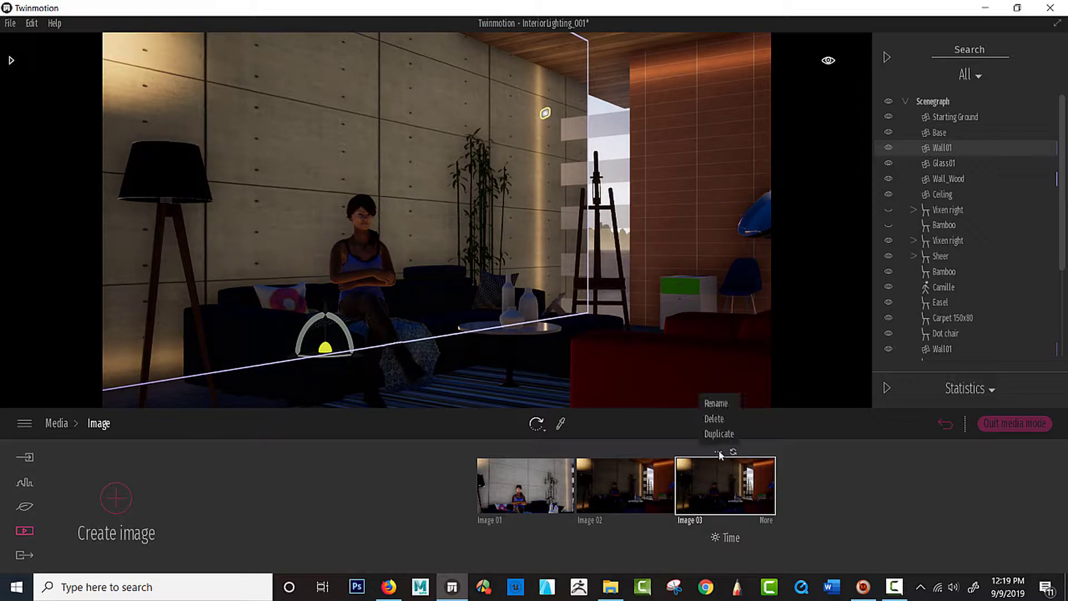
Rename Image 03 to Shot3_Lighting.
click(724, 406)
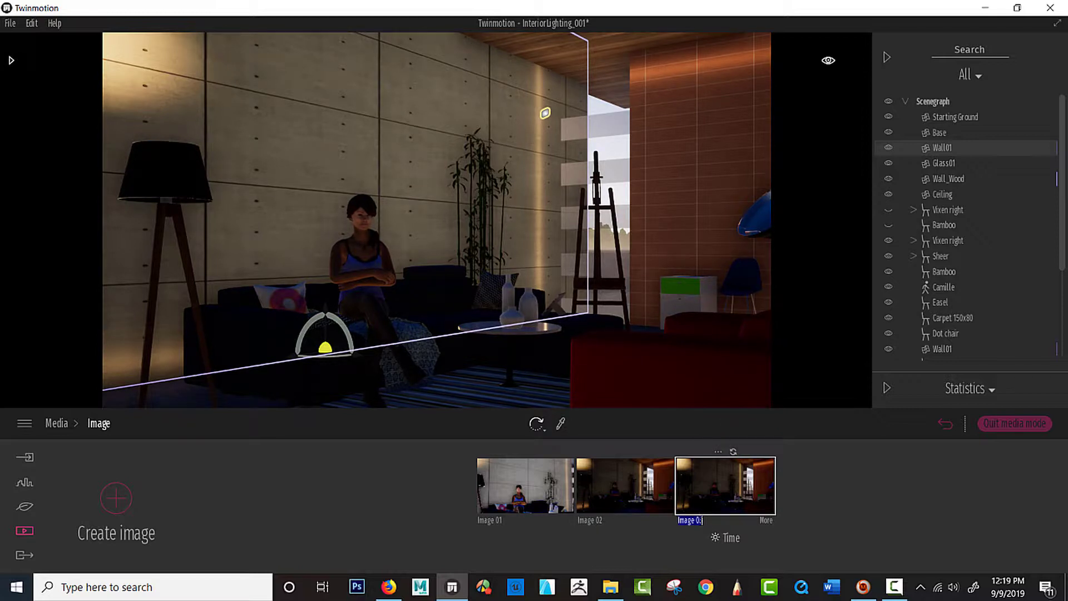
text(Shot)
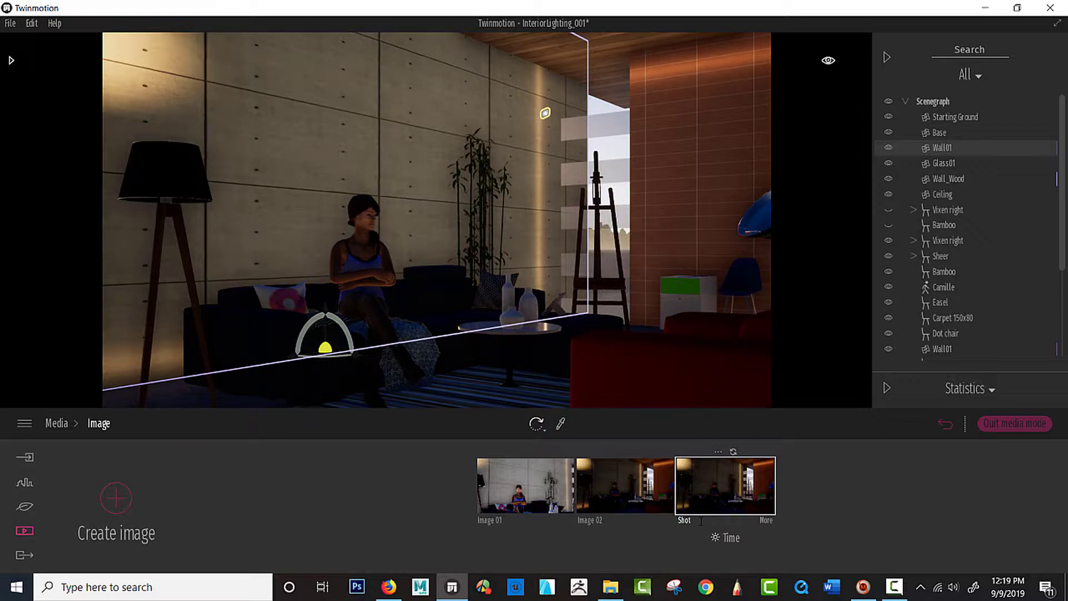
text(3_)
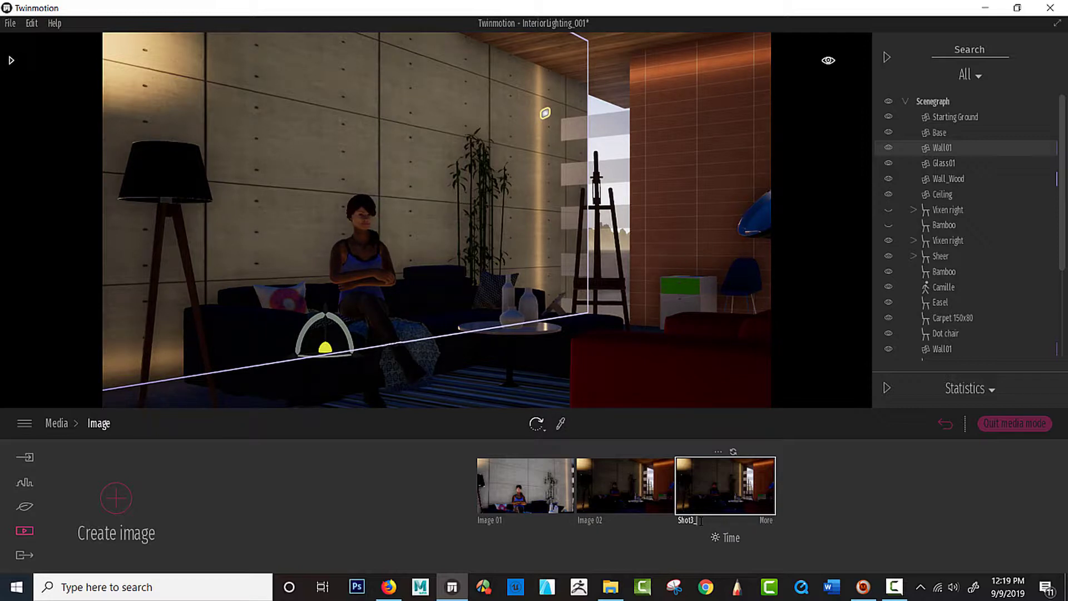
text(Lighting)
Move Shot3_Lighting's time of day from 19:41 to about 14:17 for afternoon daylight.
click(727, 544)
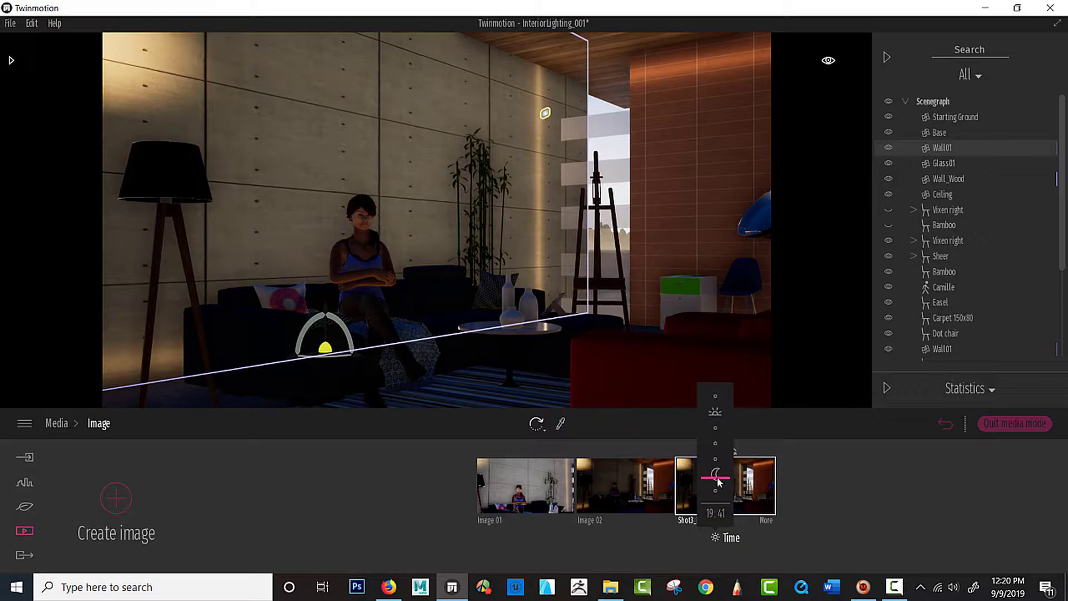
mouse_move(721, 479)
mouse_down()
mouse_move(716, 437)
mouse_move(716, 484)
mouse_move(737, 405)
mouse_move(742, 459)
mouse_up()
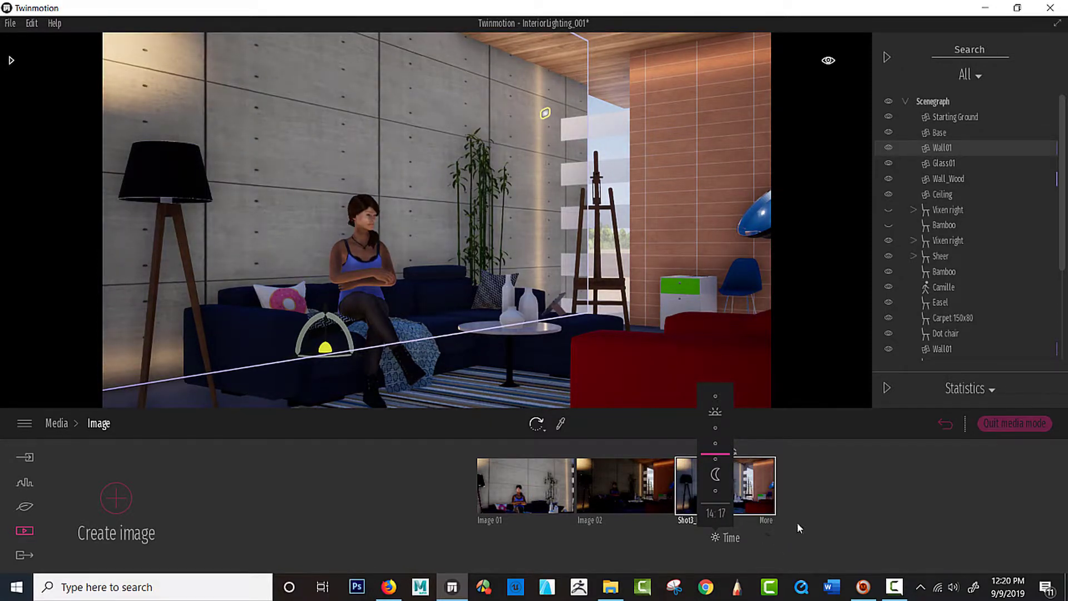
Bring up Shot3_Lighting's camera settings and review the available output sizes.
click(766, 521)
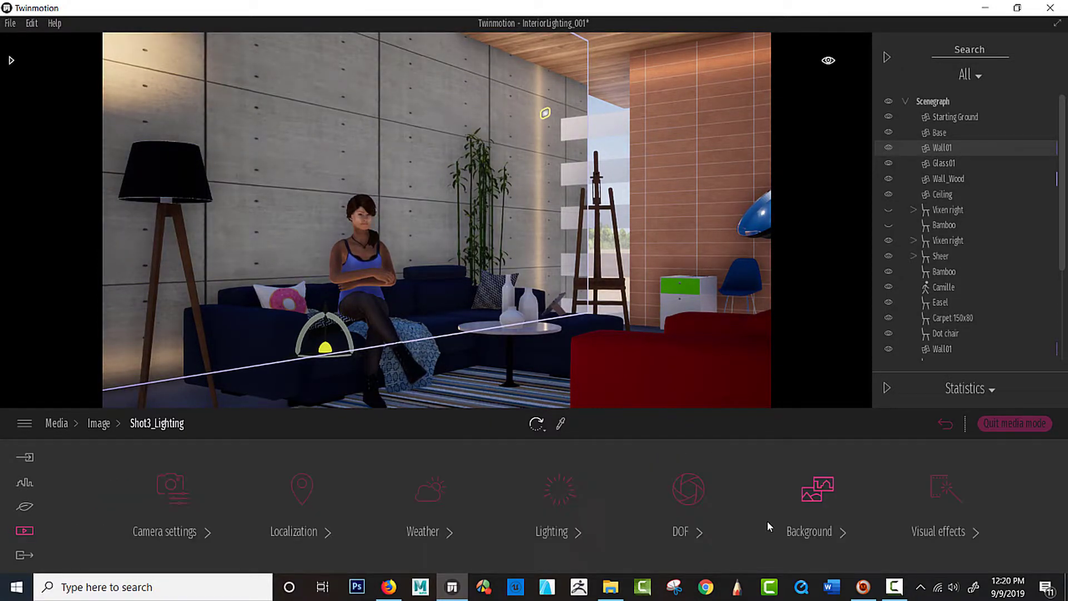
click(165, 534)
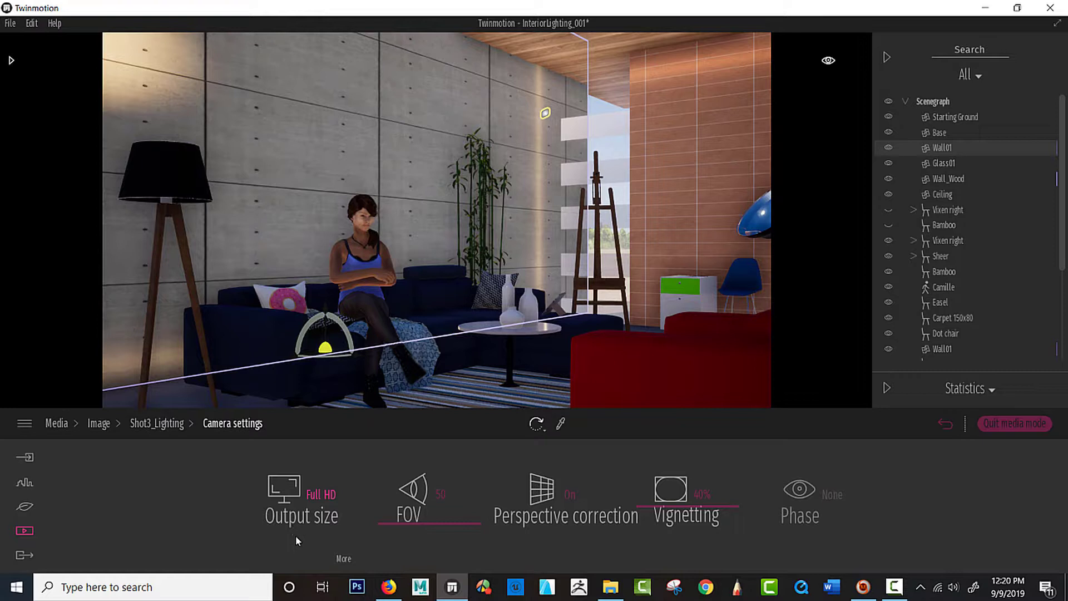
click(299, 521)
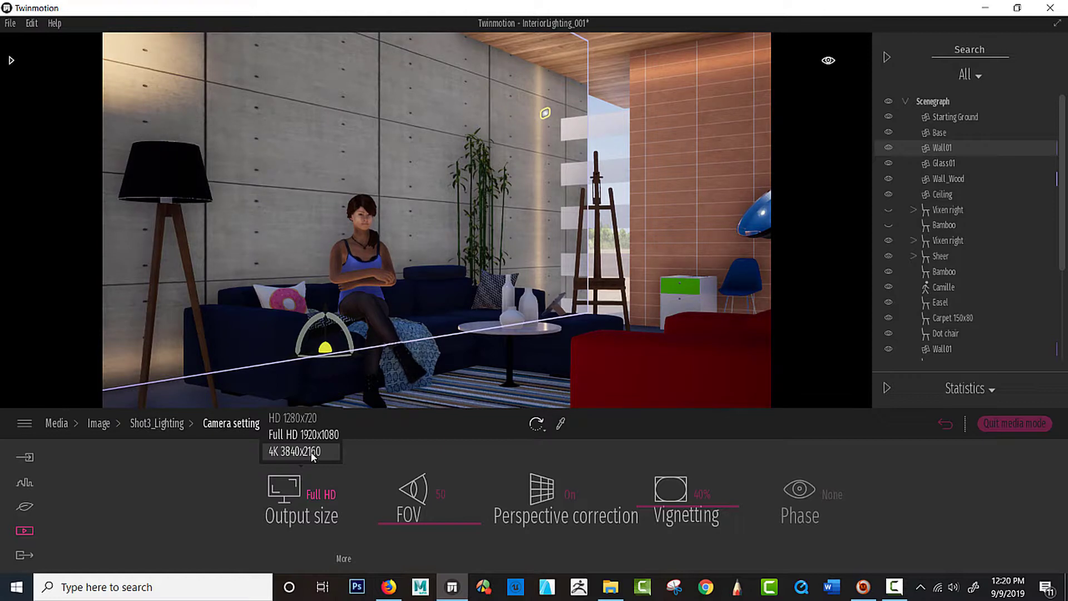
Set field of view to 35, turn perspective correction off, and change vignetting from 40%.
click(441, 495)
text(35)
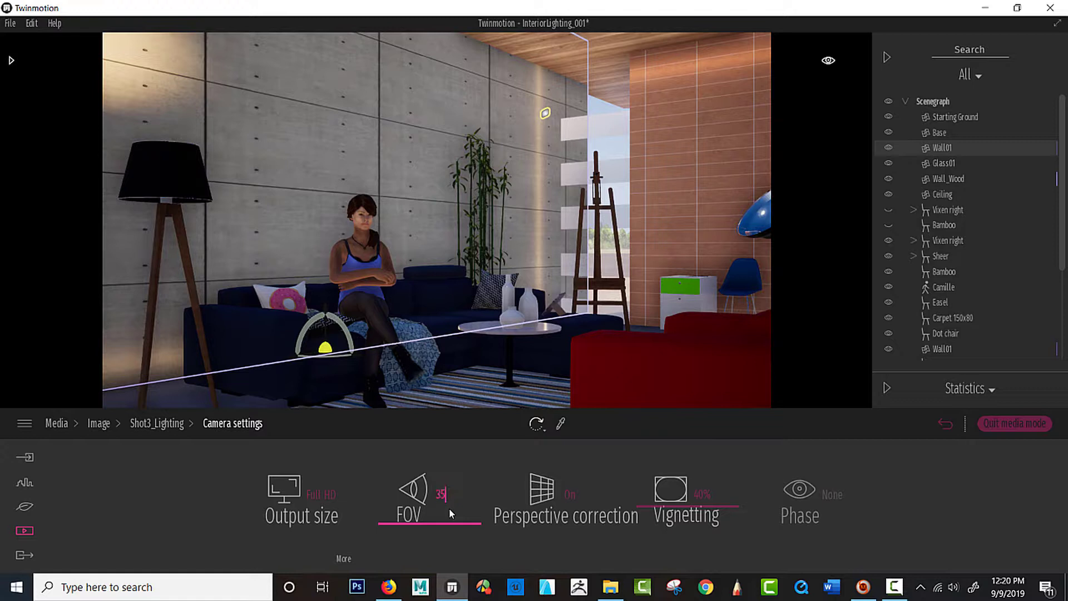
key(Return)
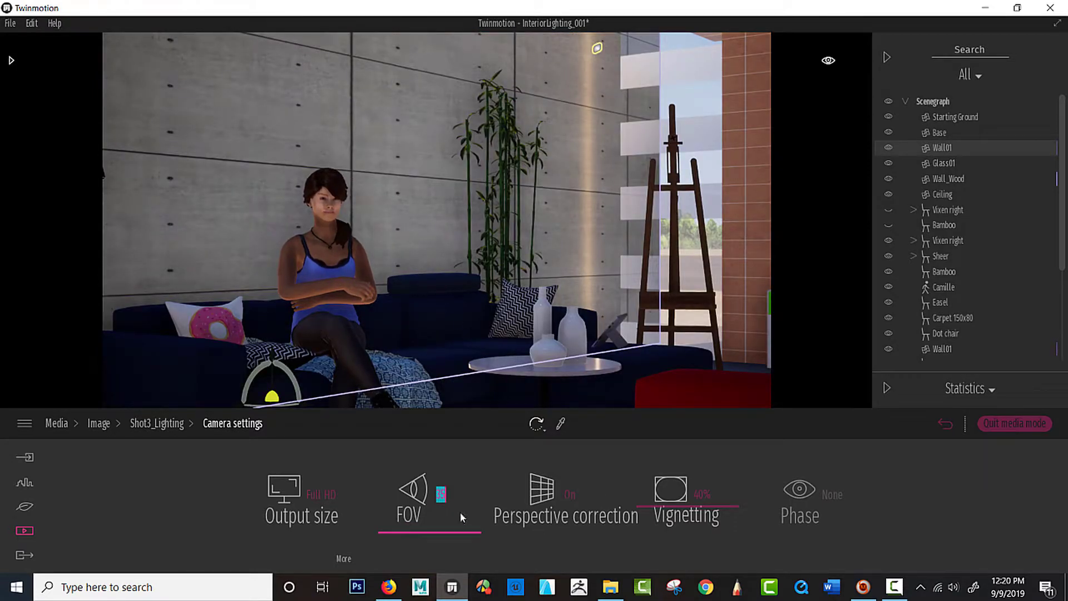
click(556, 500)
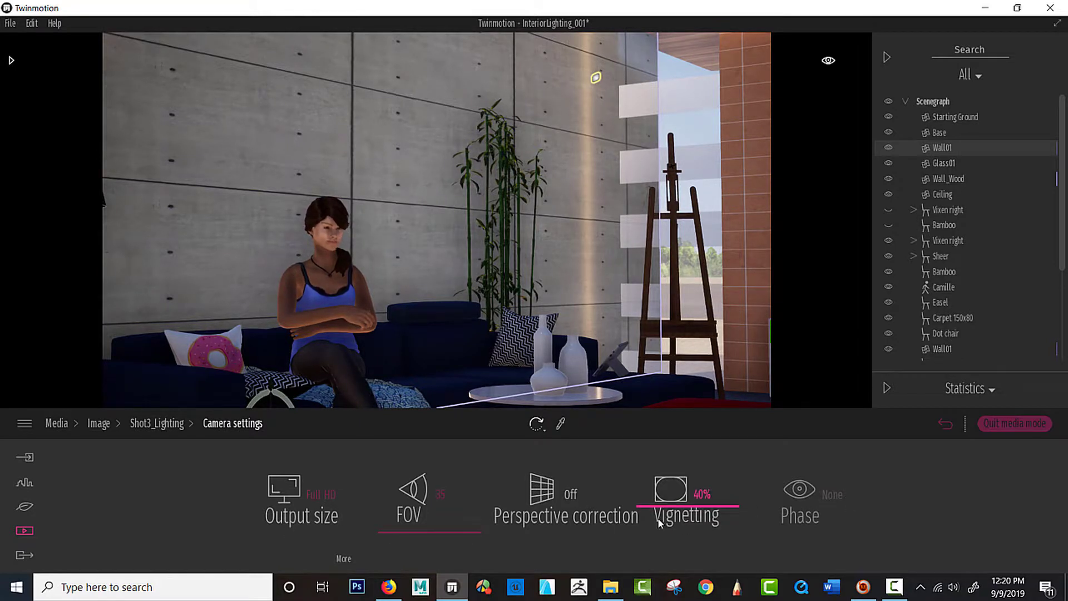
mouse_move(671, 494)
mouse_down()
mouse_move(674, 425)
mouse_move(680, 495)
mouse_up()
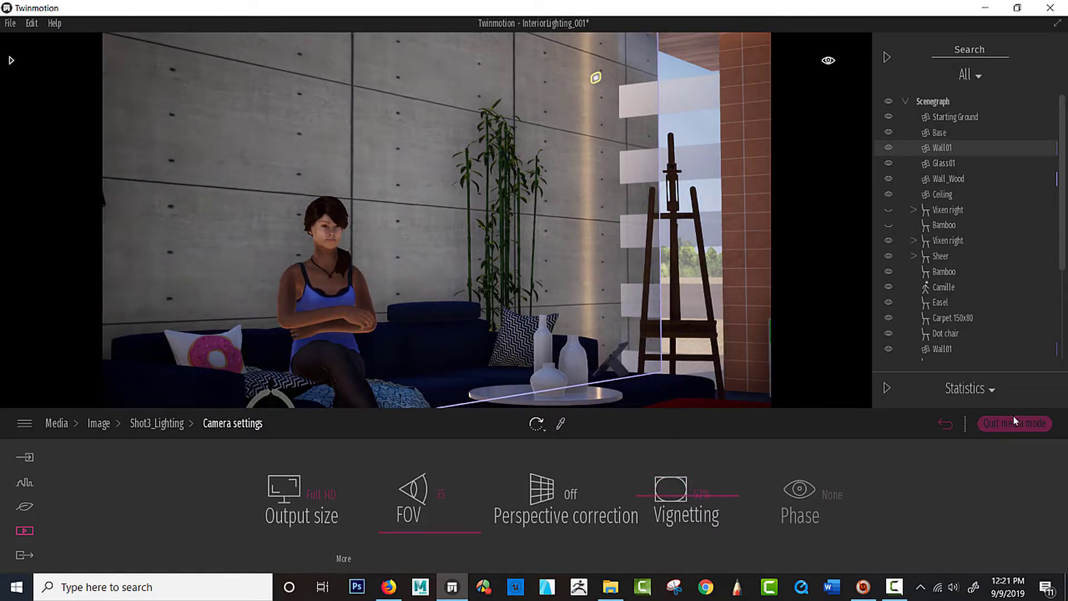
Preview the Shot3_Lighting view, return to the free camera, and bring up the Export options.
click(1013, 423)
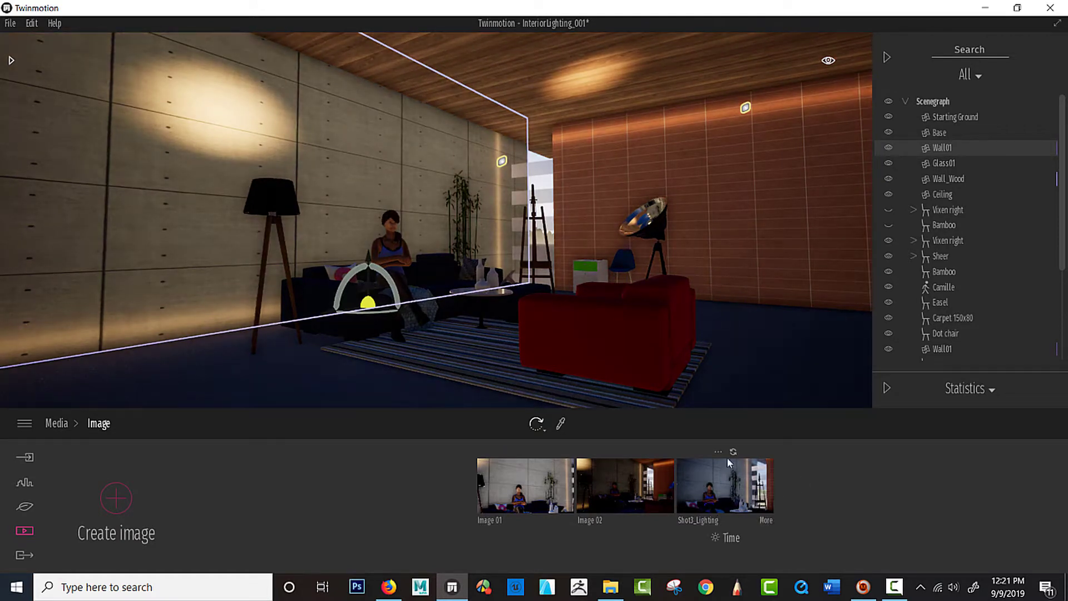
click(717, 494)
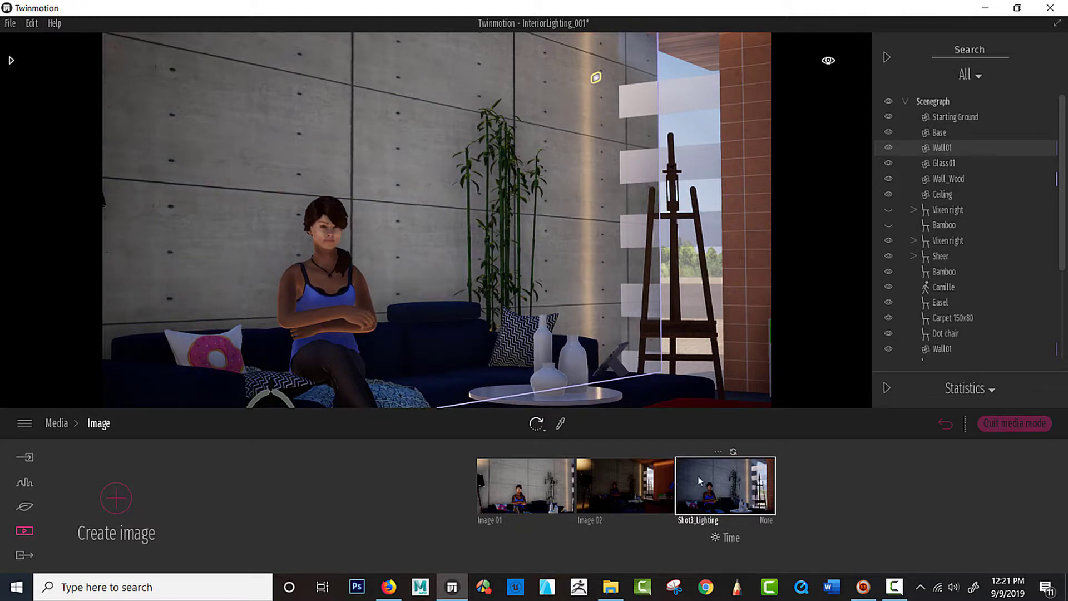
mouse_move(637, 490)
click(1019, 423)
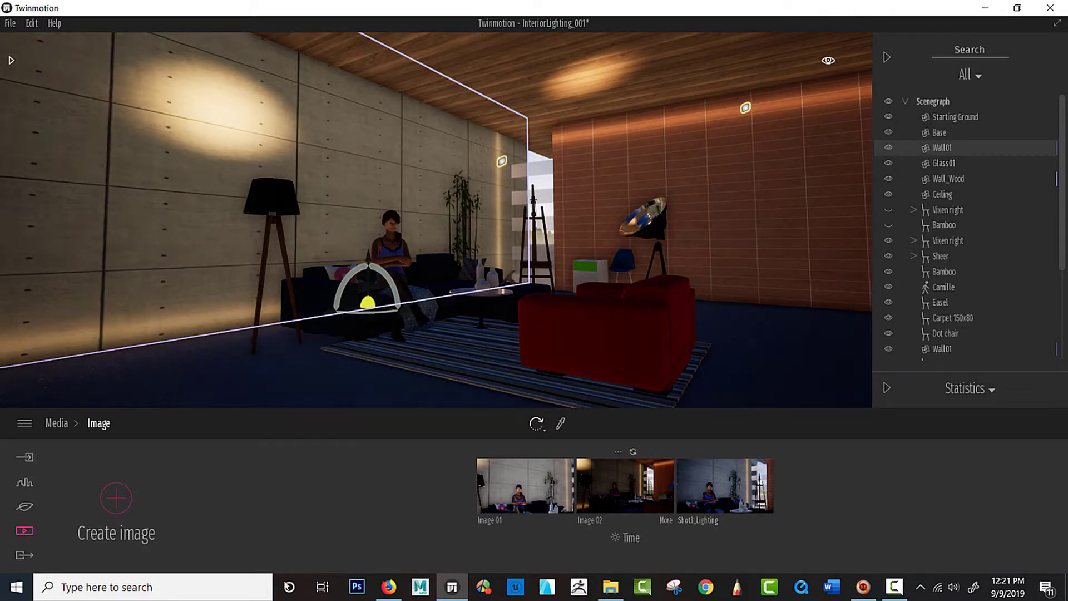
click(19, 559)
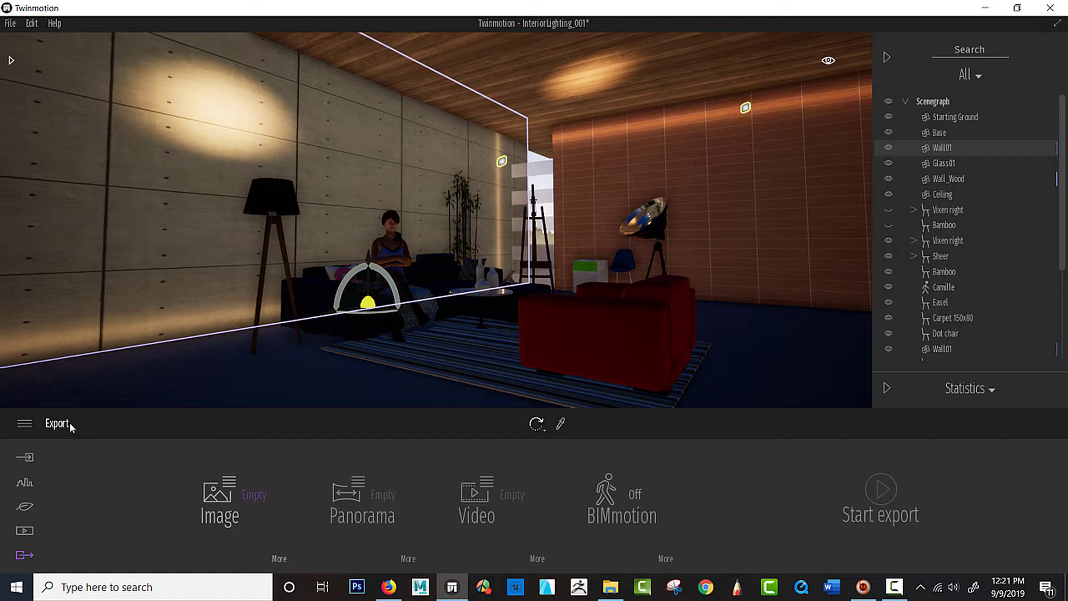
Queue Shot3_Lighting for image export, leaving 3D mode, Max reflection and Max lighting off.
click(26, 532)
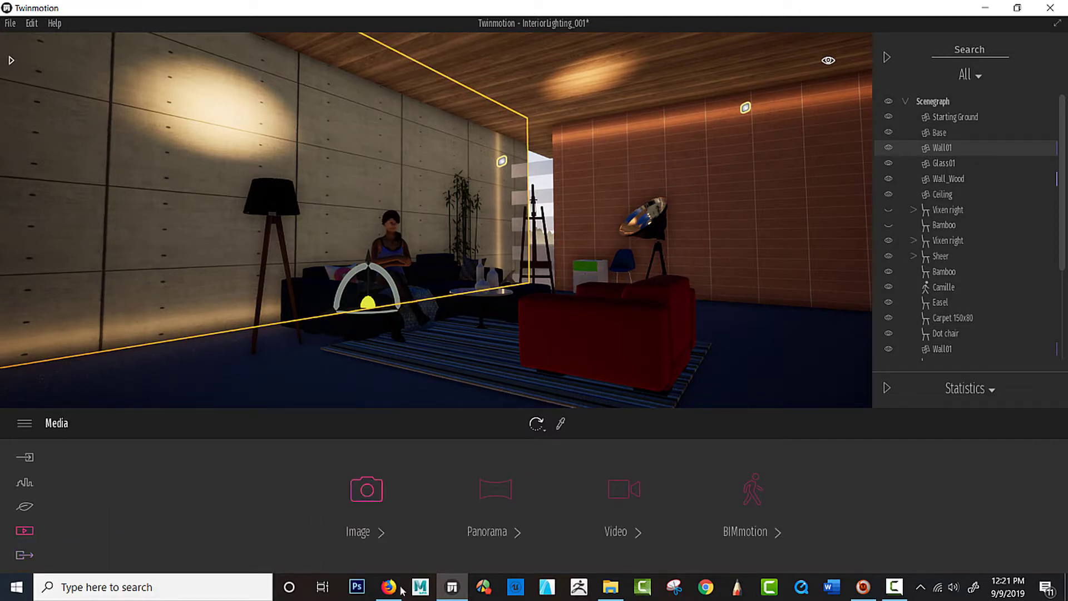
click(356, 532)
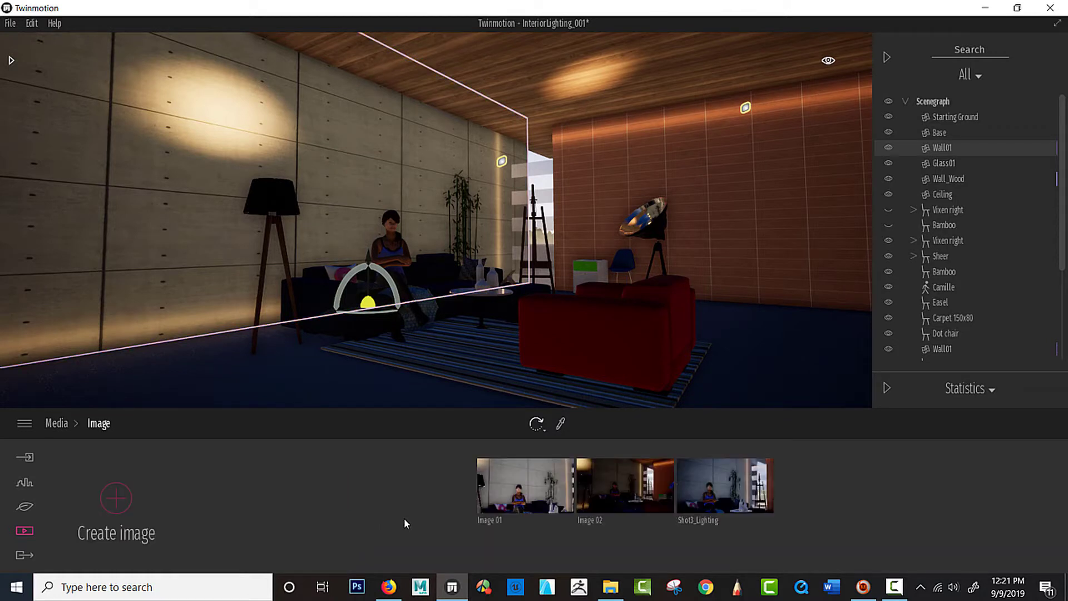
click(23, 557)
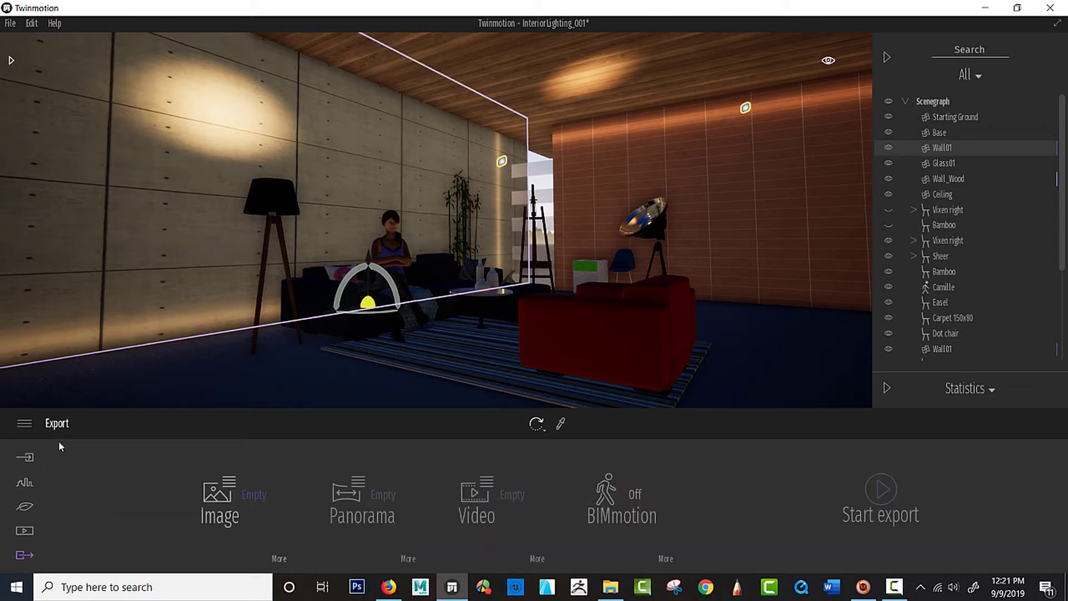
click(229, 482)
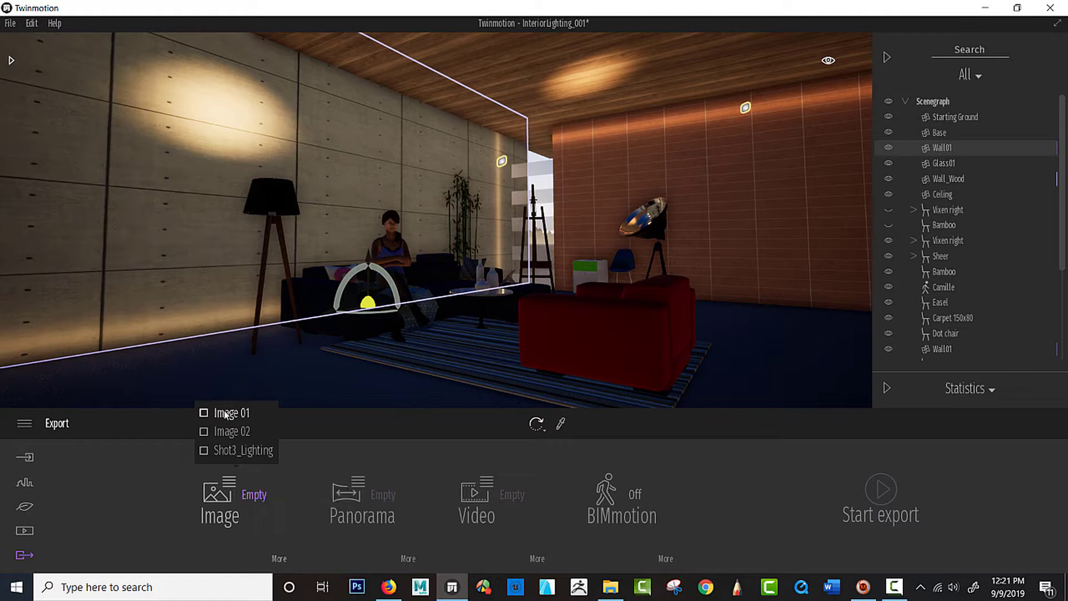
click(222, 452)
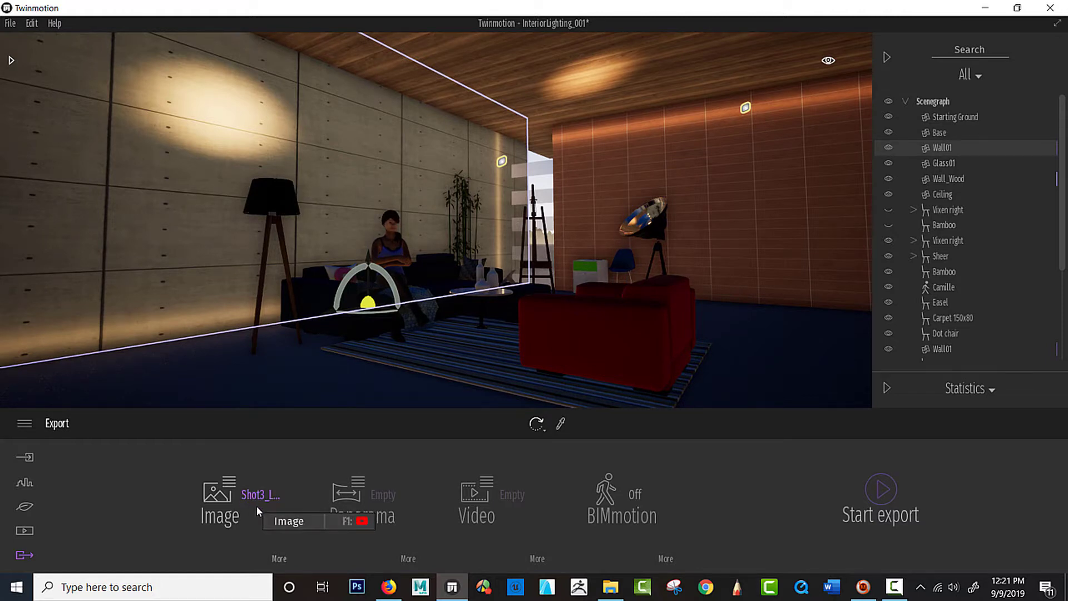
click(279, 559)
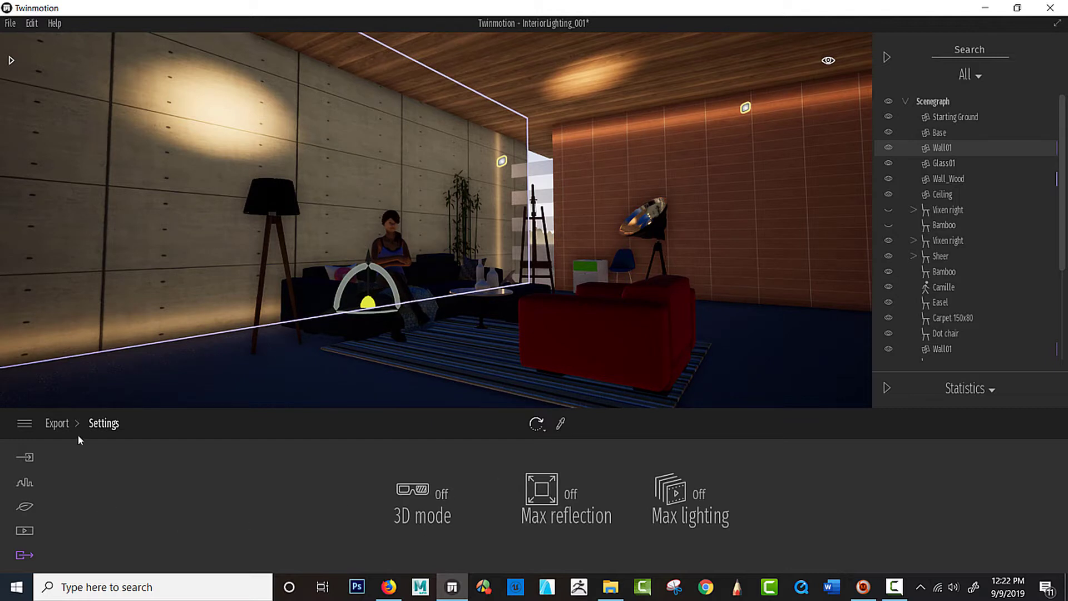
click(51, 424)
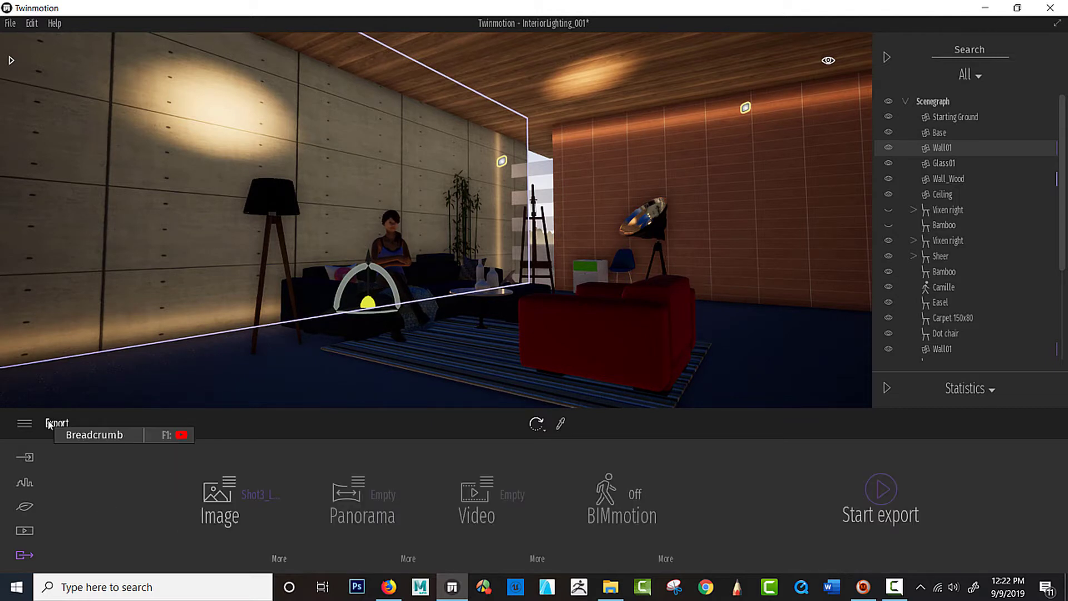
Export Shot3_Lighting, choosing the Desktop's TwinmotionLessons folder as the render destination.
click(881, 519)
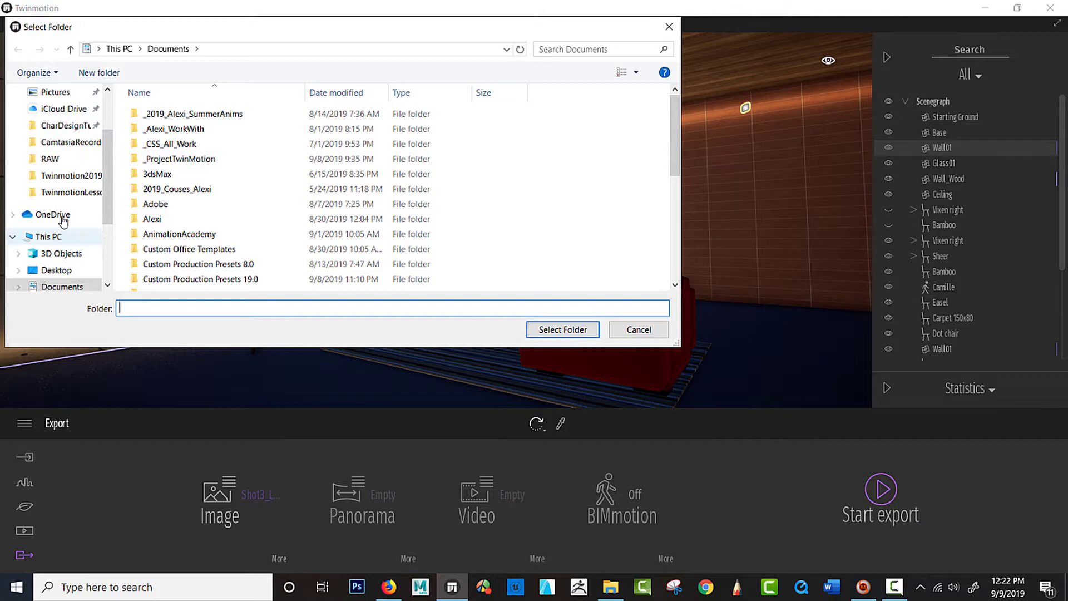
click(71, 271)
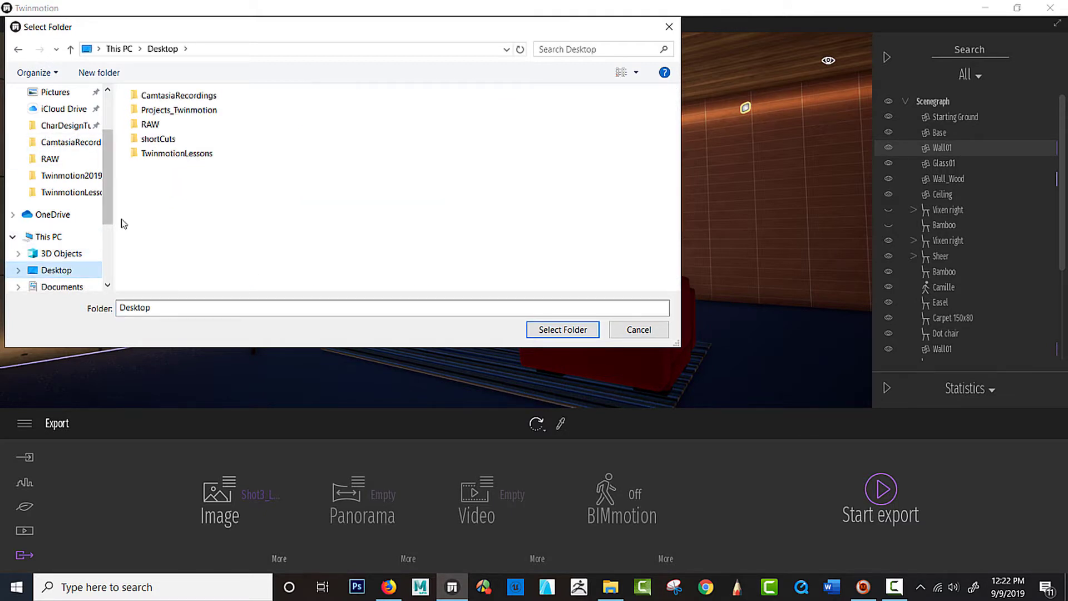
click(171, 303)
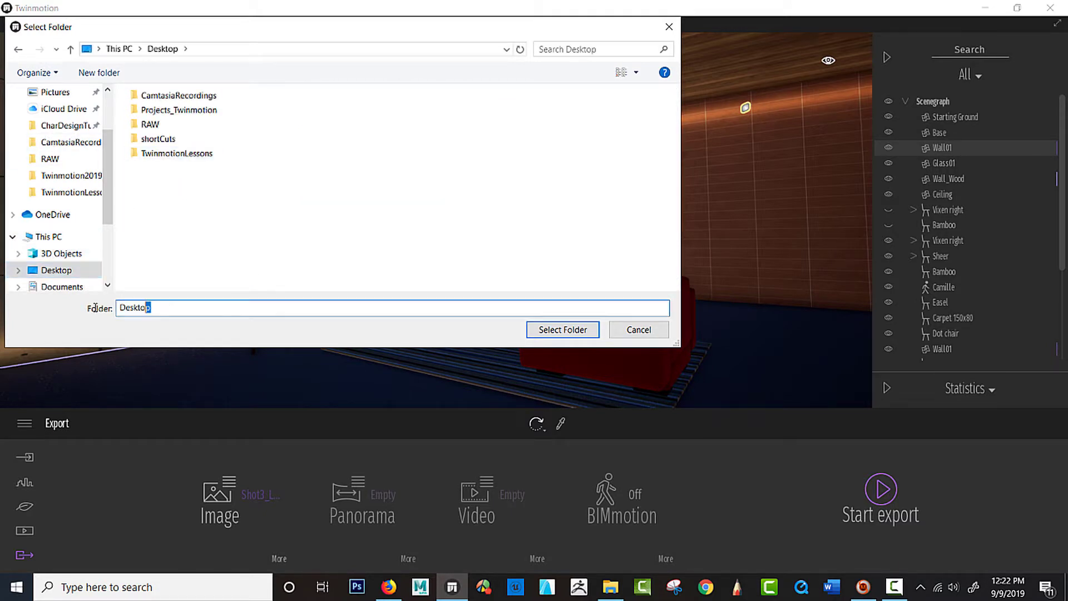
text(Shot_03)
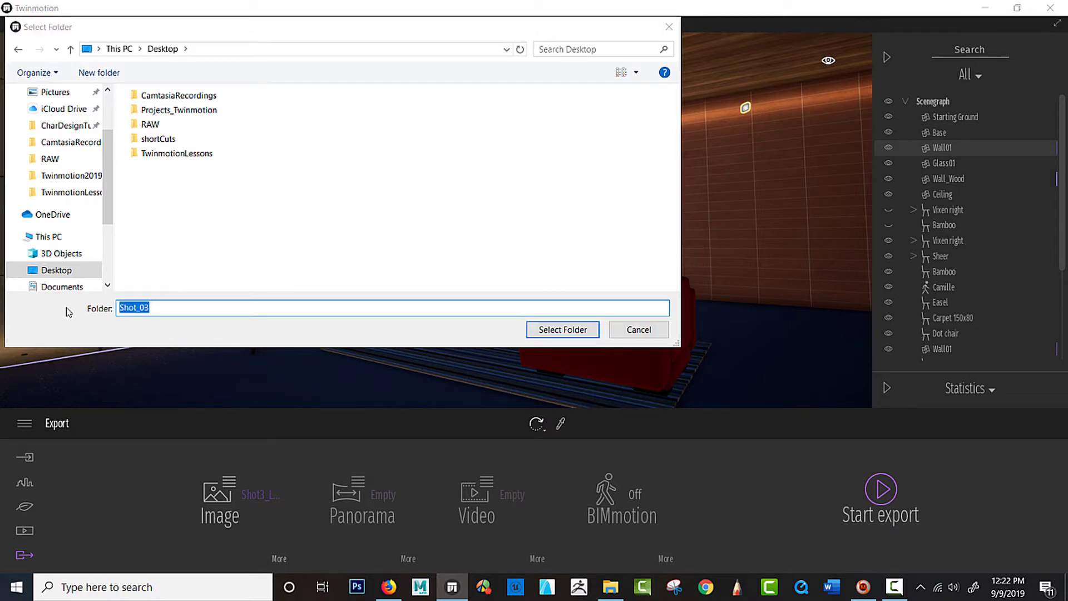
key(Return)
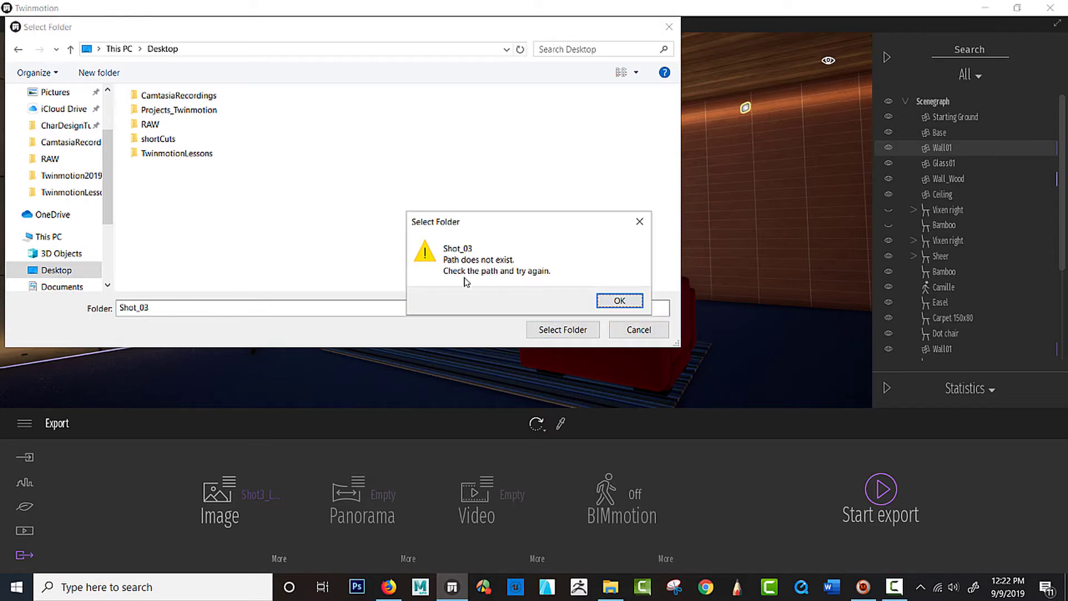
click(620, 303)
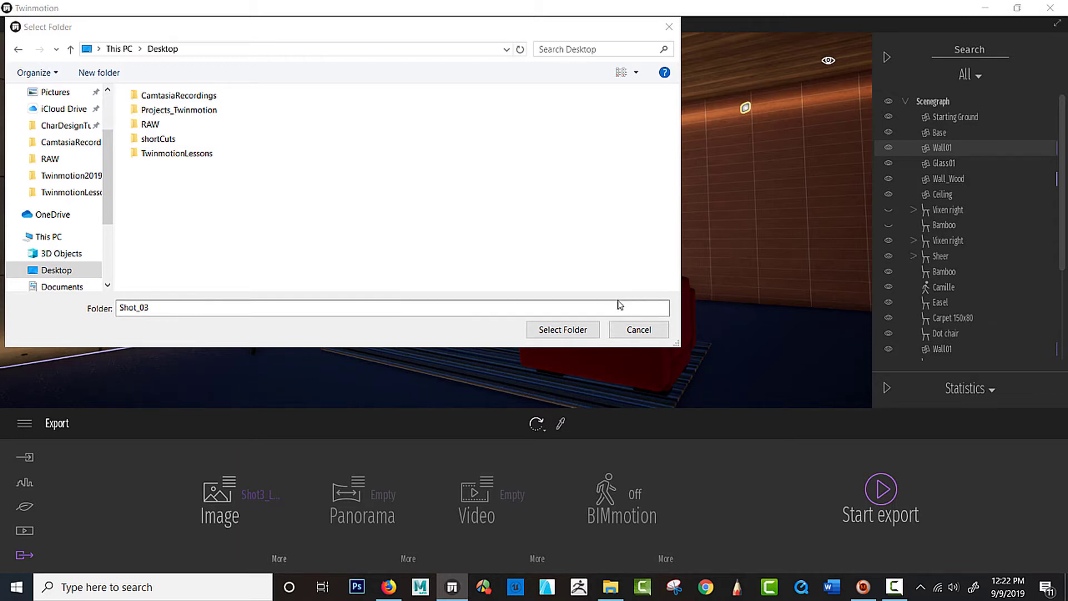
click(171, 154)
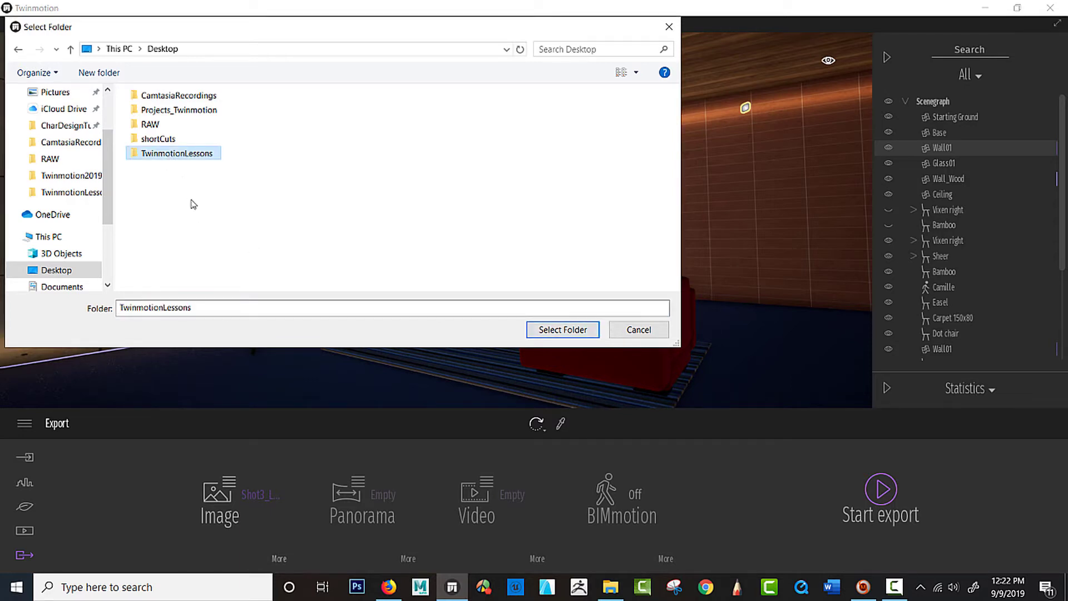
click(565, 329)
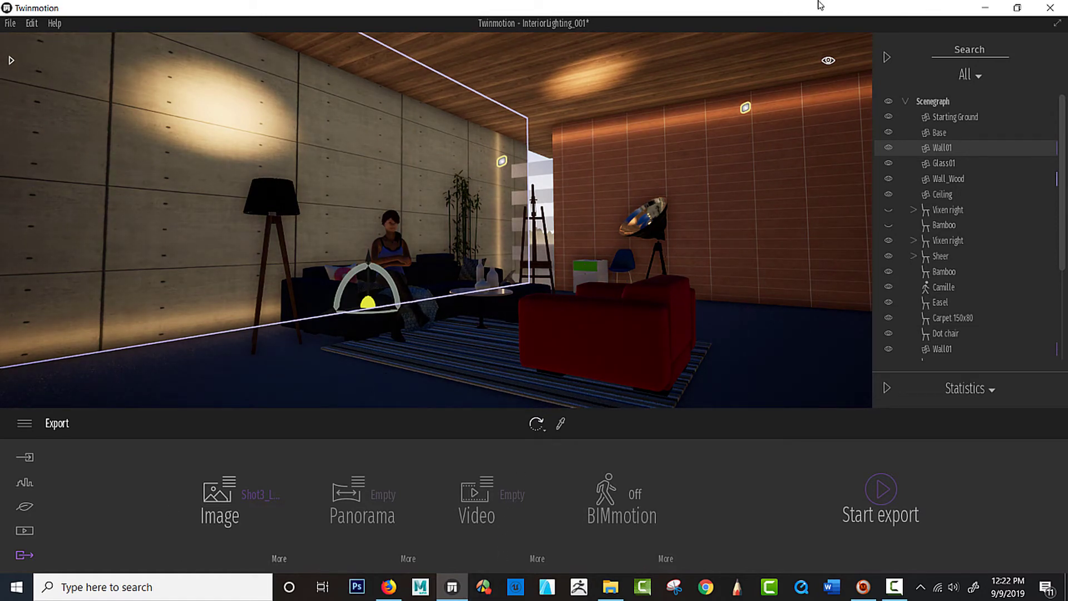
Minimize Twinmotion and the browser, open TwinmotionLessons, and view the Shot3_Lighting PNG before closing Photos.
click(986, 9)
click(990, 11)
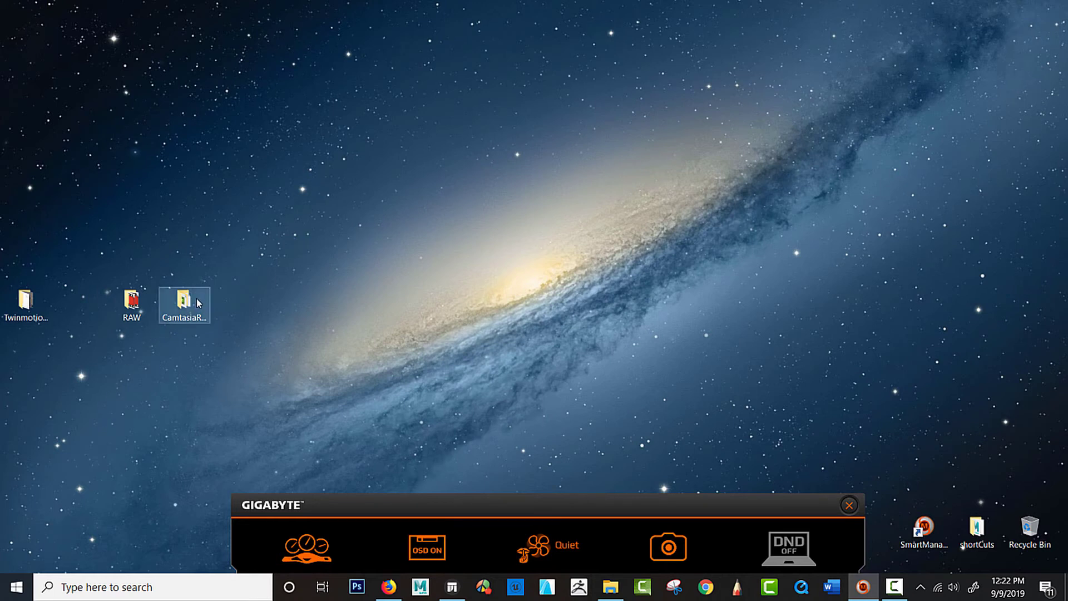
click(27, 303)
double_click(27, 304)
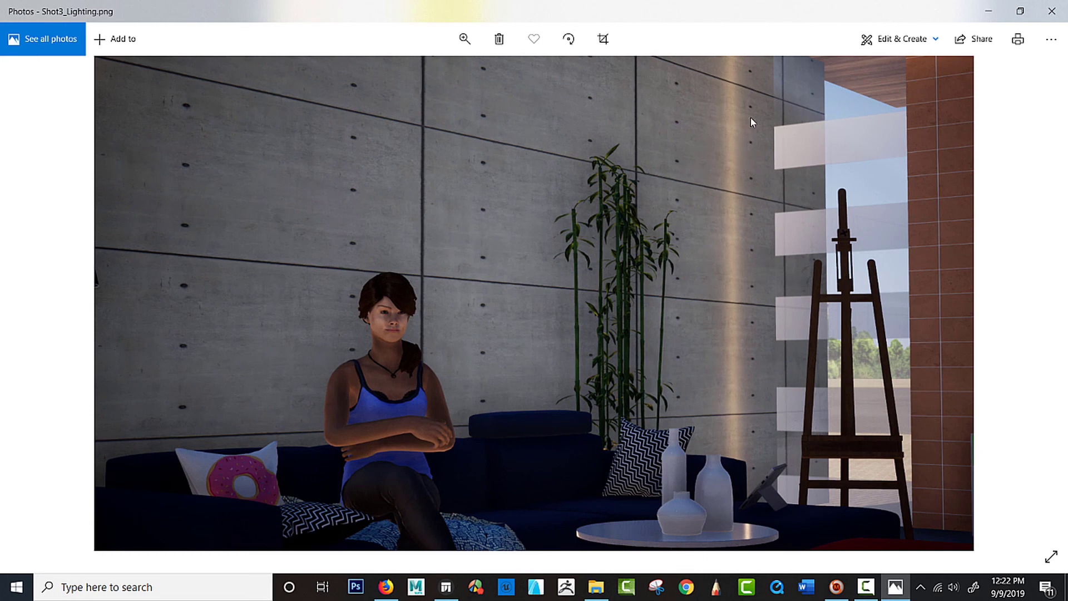
click(1052, 11)
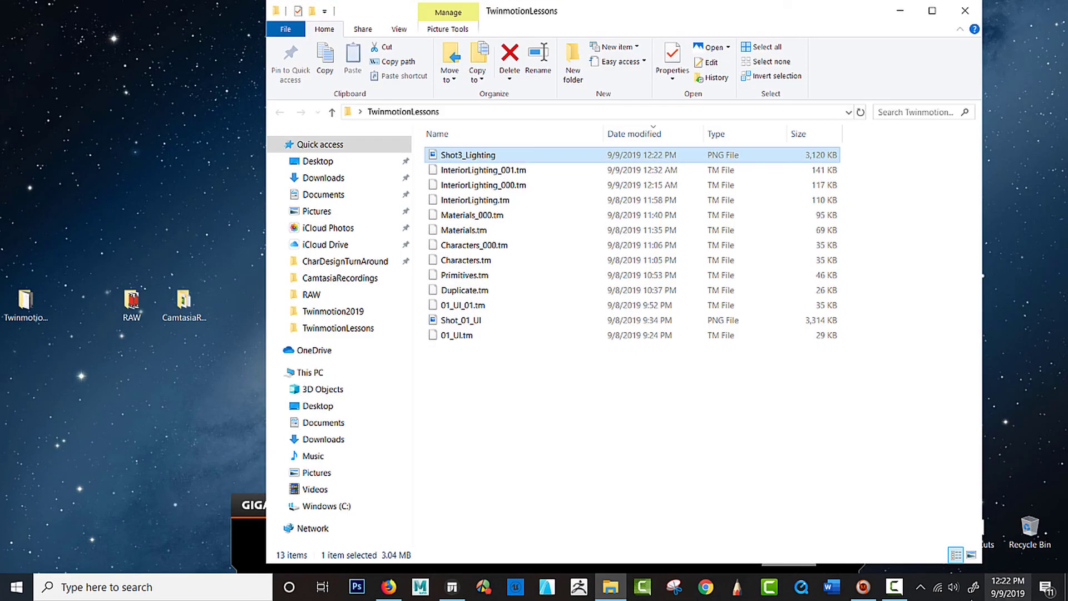
click(890, 587)
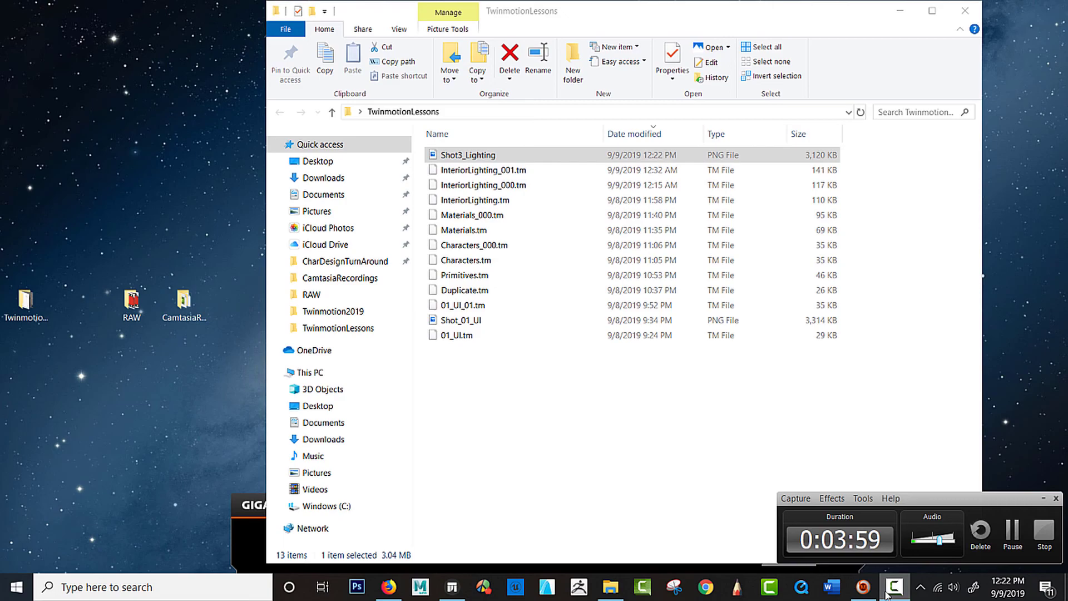